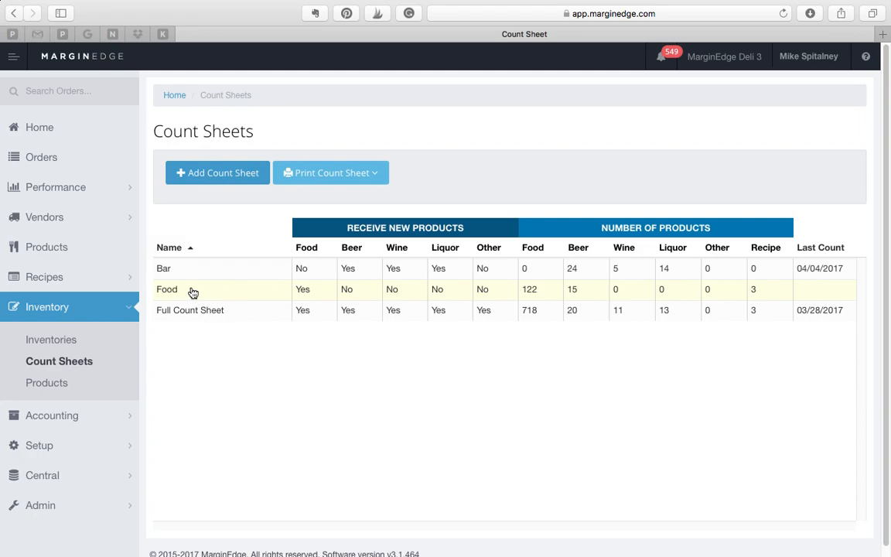
- Open the Food count sheet and review its Organize By setting and the products grouped under each category
left_click(192, 293)
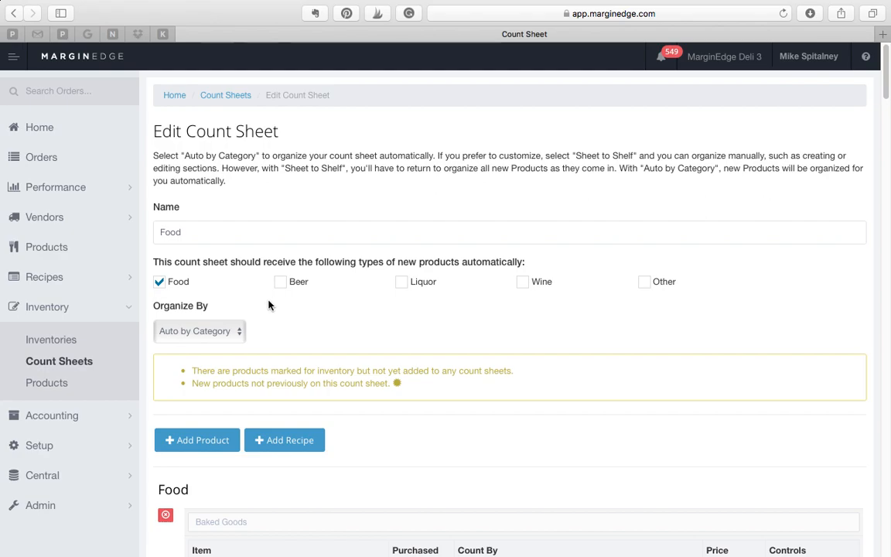
left_click(237, 332)
left_click(238, 334)
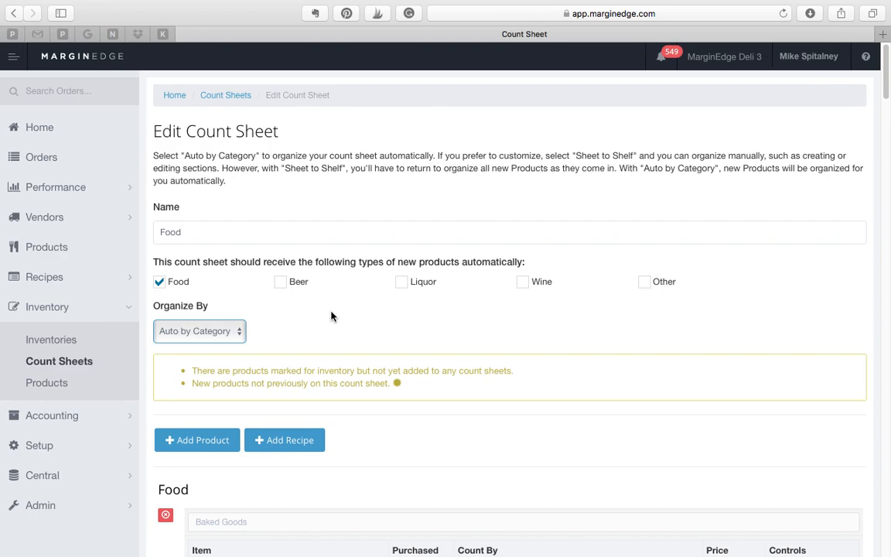
scroll(333, 317, "down", 3)
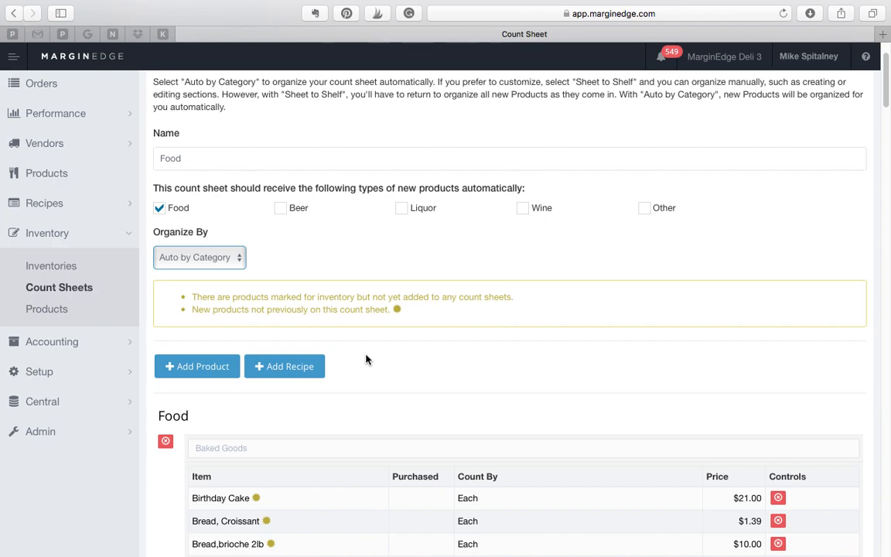
scroll(367, 359, "down", 1)
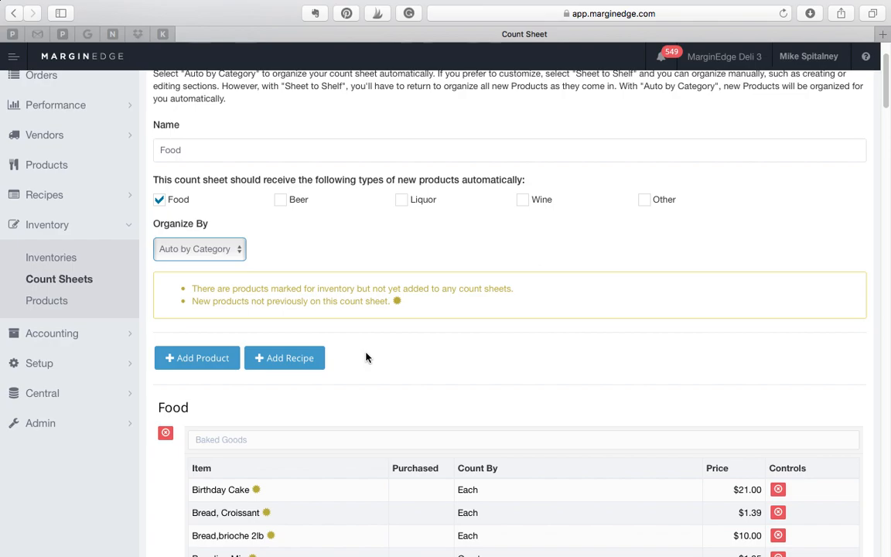
scroll(366, 358, "down", 10)
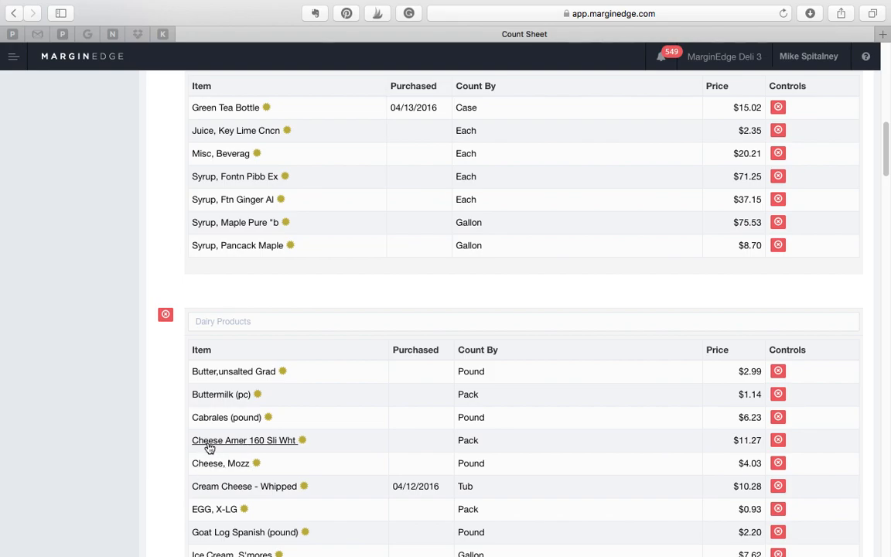
scroll(246, 412, "up", 3)
scroll(246, 412, "up", 4)
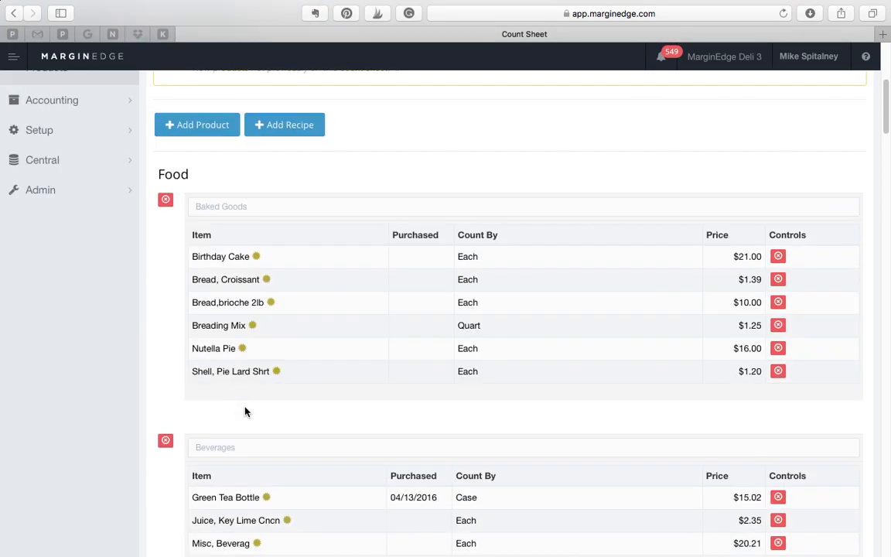
- Go back to the list of count sheets, open the Bar sheet and keep it organized by Sheet to Shelf
left_click(78, 156)
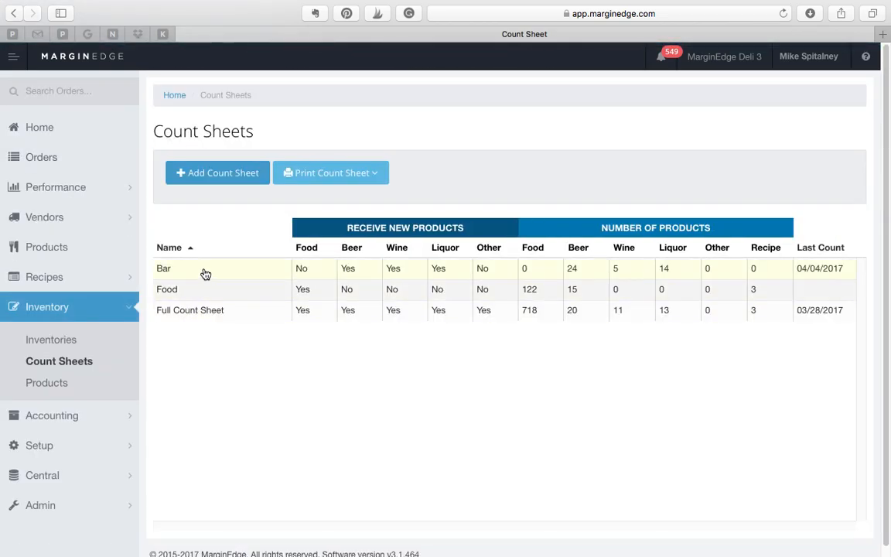
left_click(205, 273)
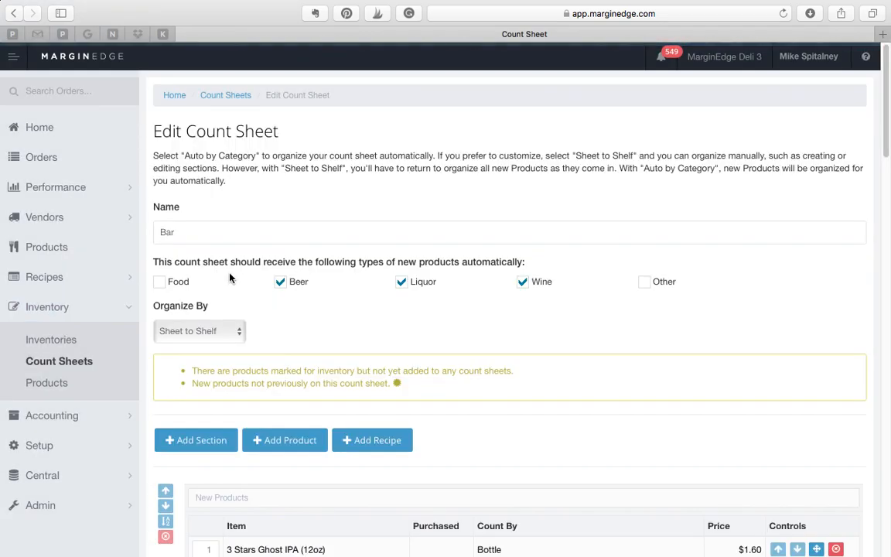
left_click(236, 332)
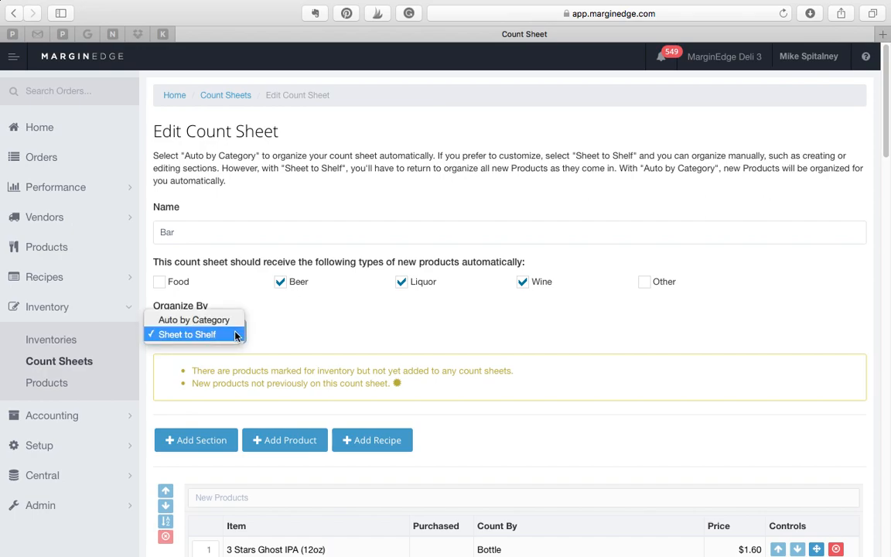
left_click(236, 334)
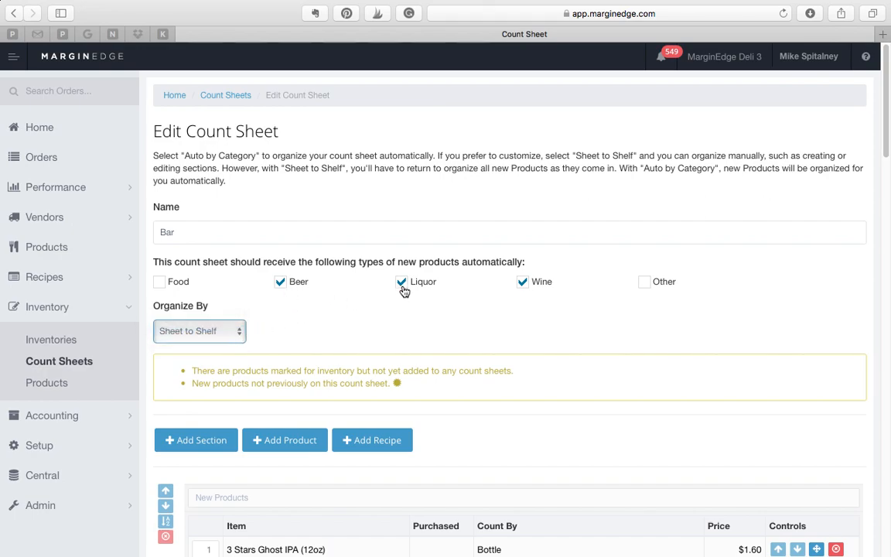
- Examine the Bar sheet's New Products section, including its items and the controls for arranging them
scroll(418, 306, "down", 1)
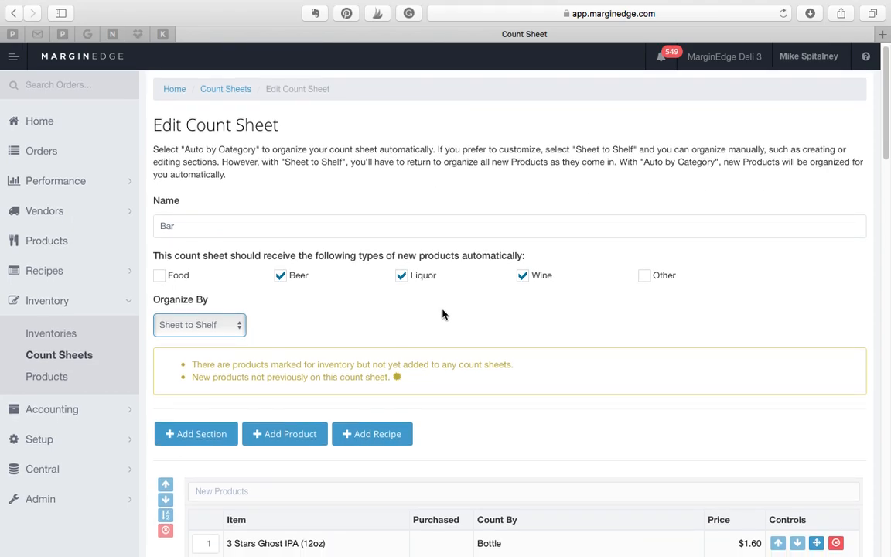
scroll(444, 314, "down", 3)
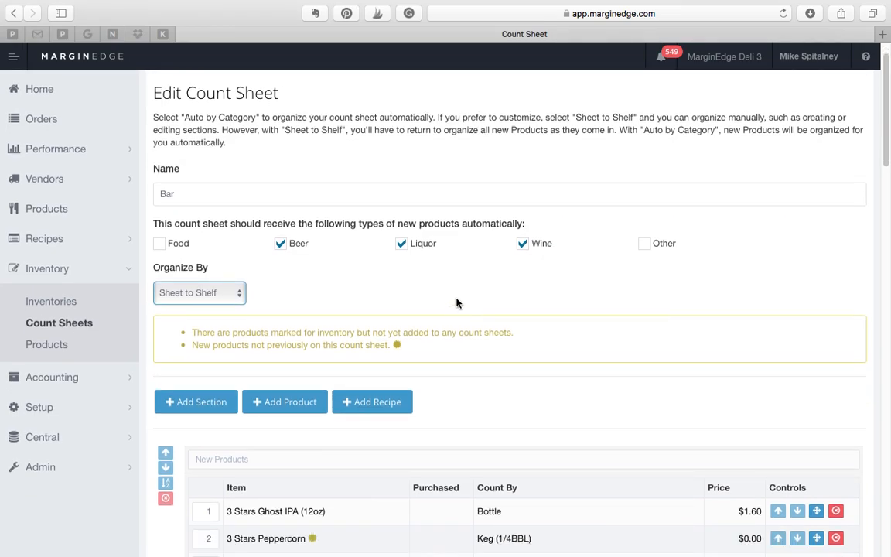
scroll(457, 302, "down", 5)
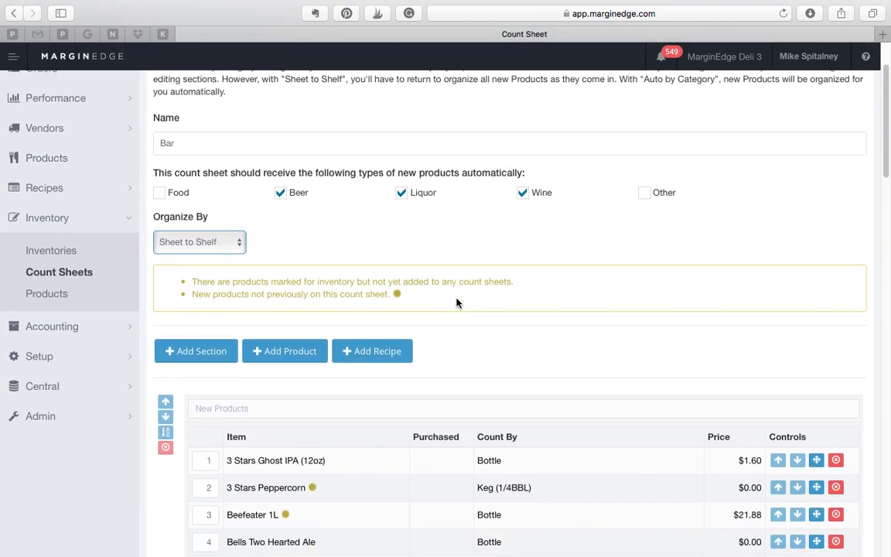
scroll(291, 391, "down", 4)
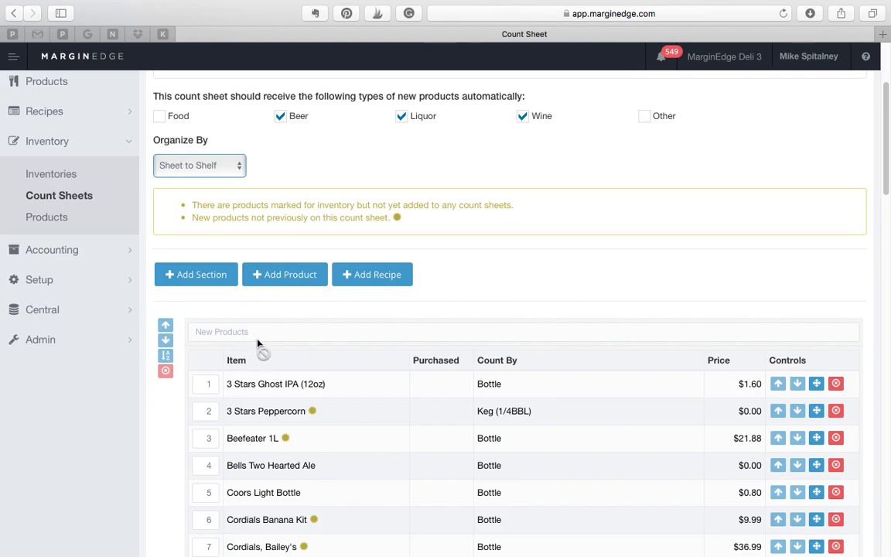
scroll(259, 343, "down", 1)
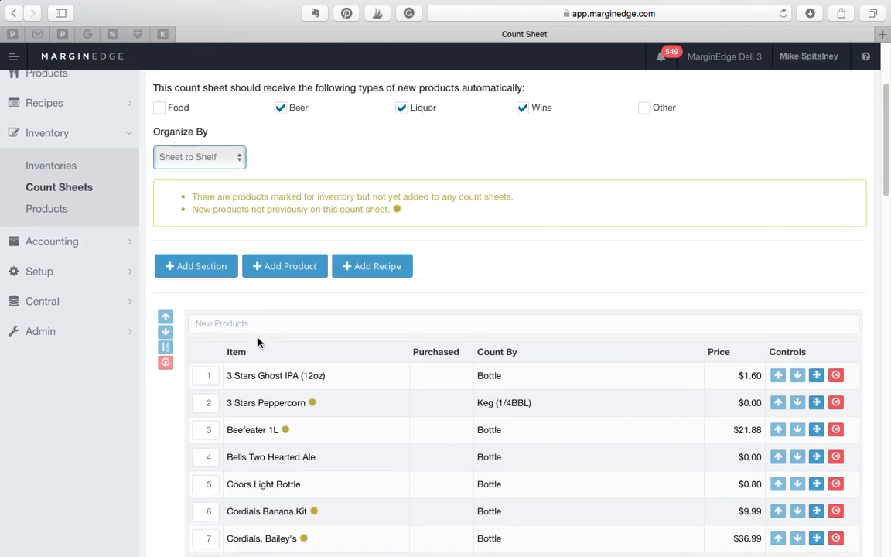
scroll(356, 347, "down", 1)
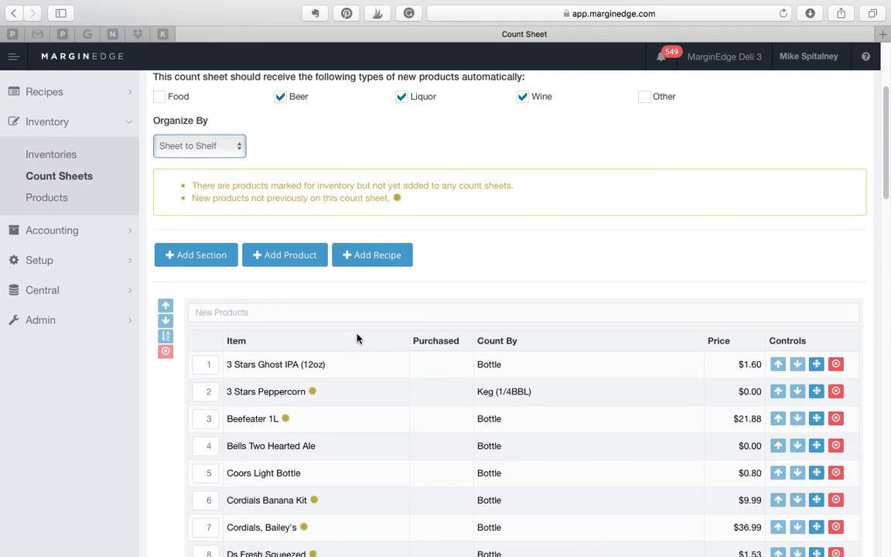
scroll(391, 342, "down", 2)
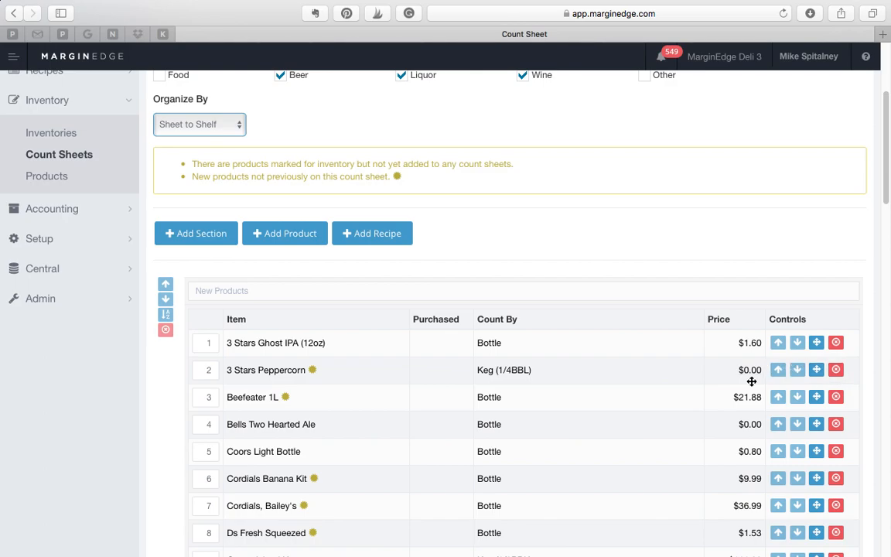
scroll(403, 402, "down", 2)
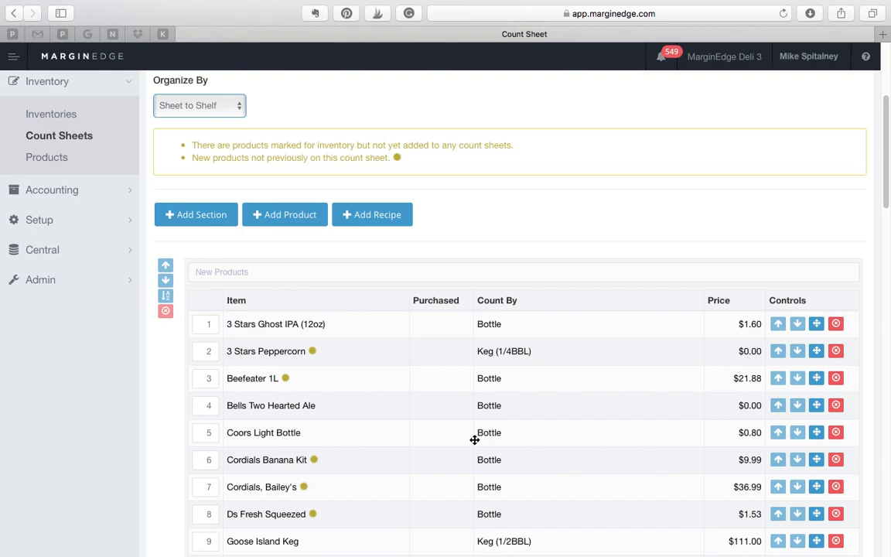
- Move Coors Light Bottle from New Products to the Beer - Bottle section and save the move
left_click(815, 435)
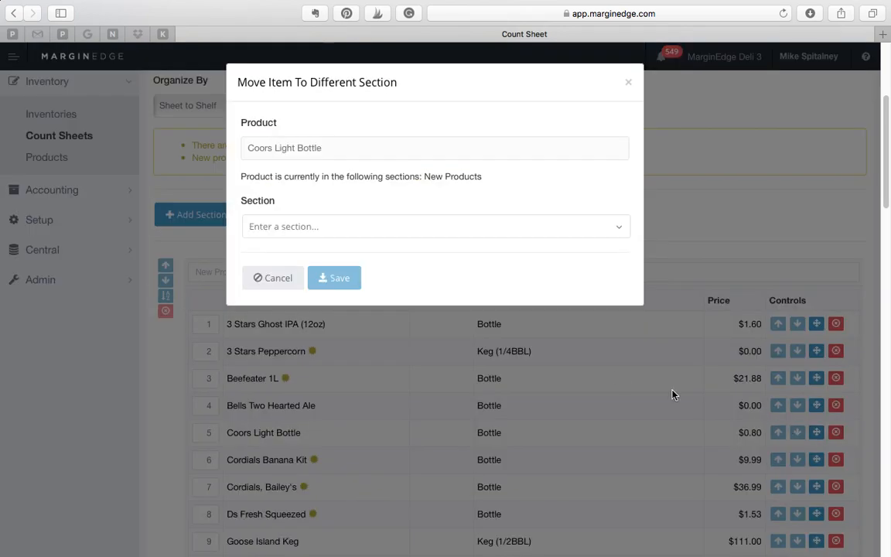
left_click(305, 229)
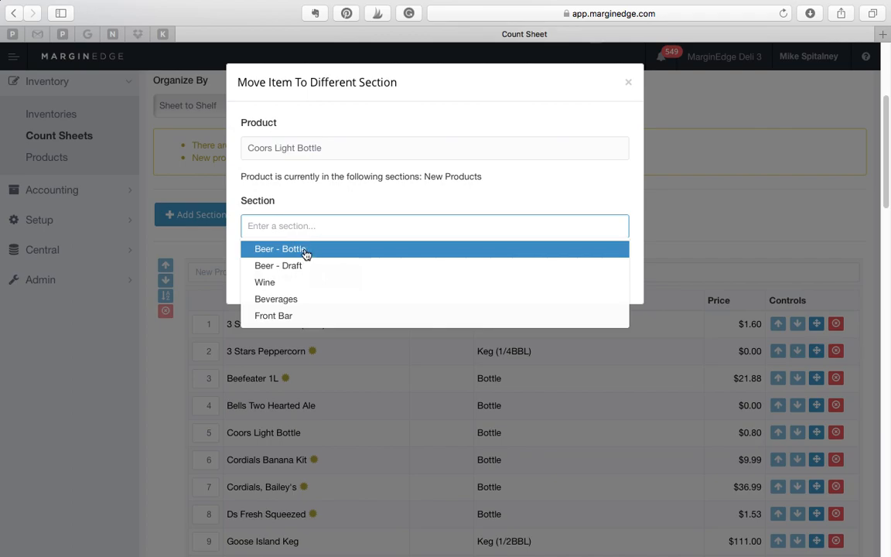
left_click(305, 250)
left_click(339, 277)
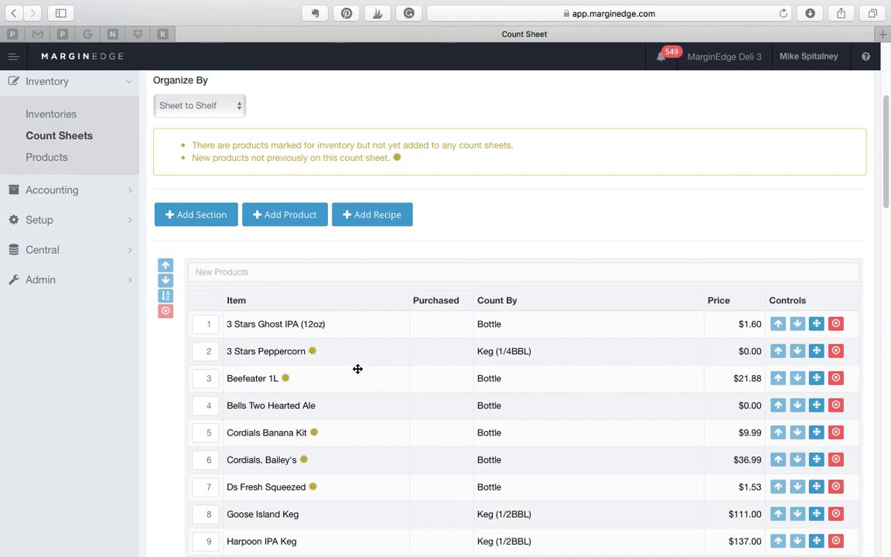
- Move Harpoon IPA Keg from New Products to the Beer - Draft section and save the move
scroll(361, 366, "down", 1)
scroll(361, 366, "down", 1)
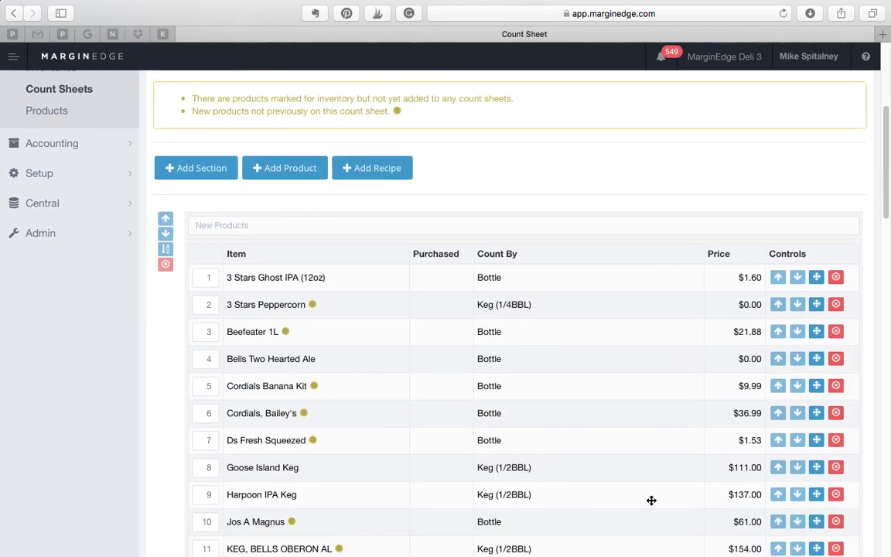
left_click(816, 495)
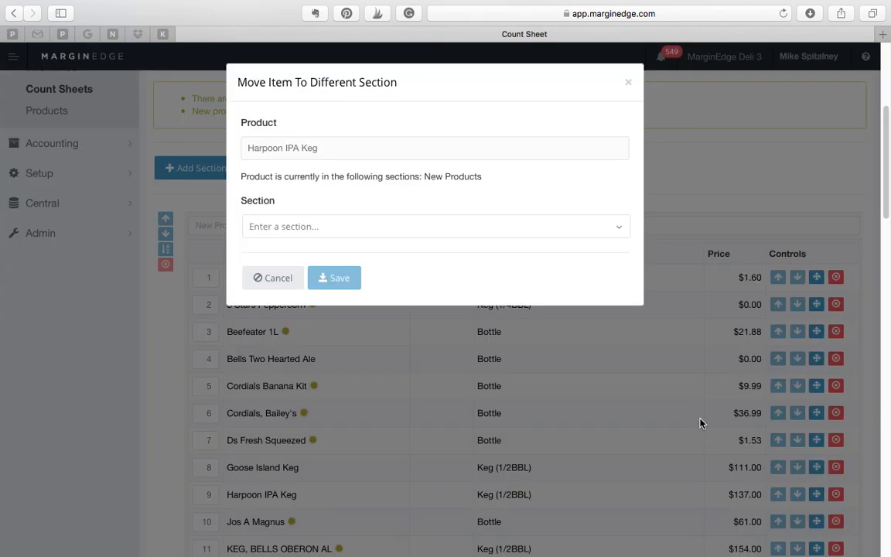
left_click(355, 227)
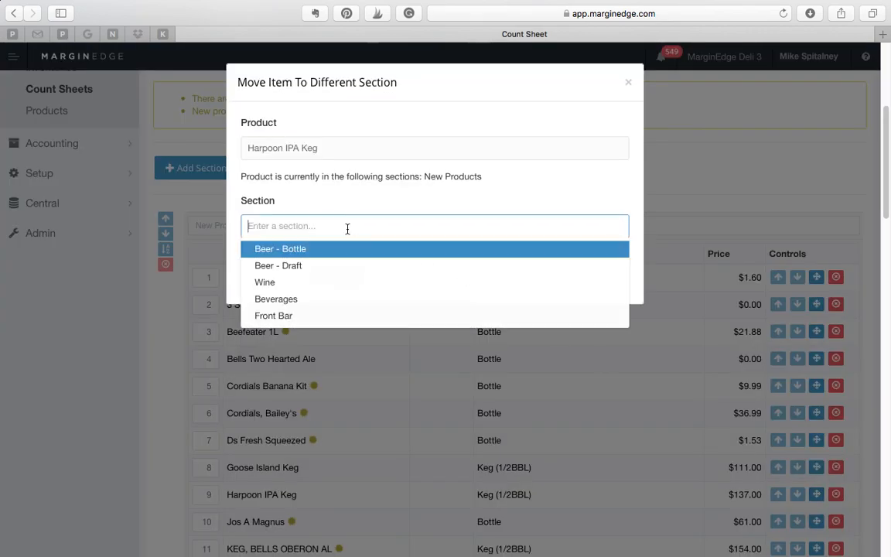
left_click(303, 268)
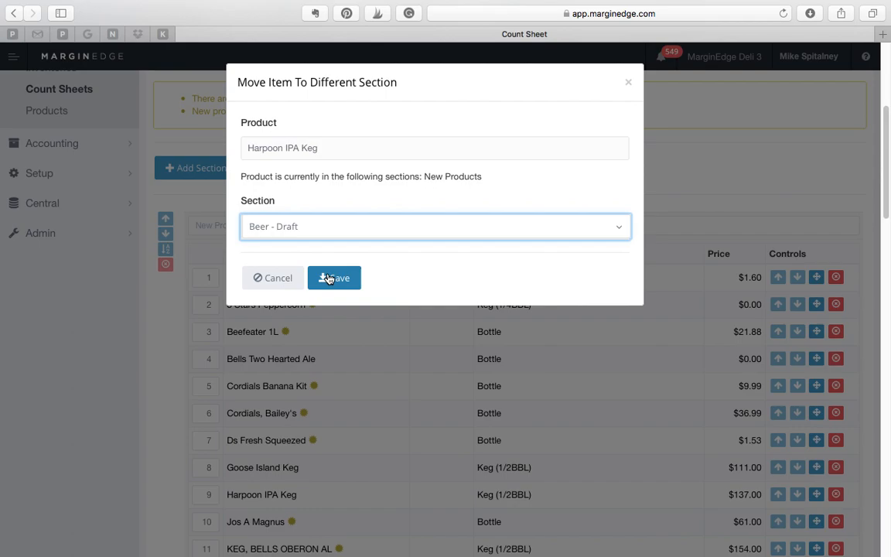
left_click(341, 279)
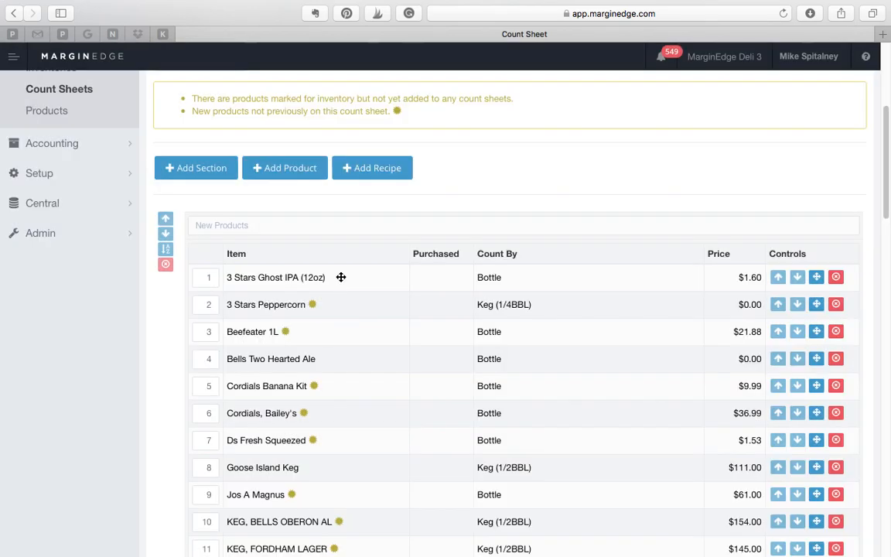
- Check the Beer - Bottle and Beer - Draft sections for the moved products, and return to the New Products section
scroll(342, 277, "down", 10)
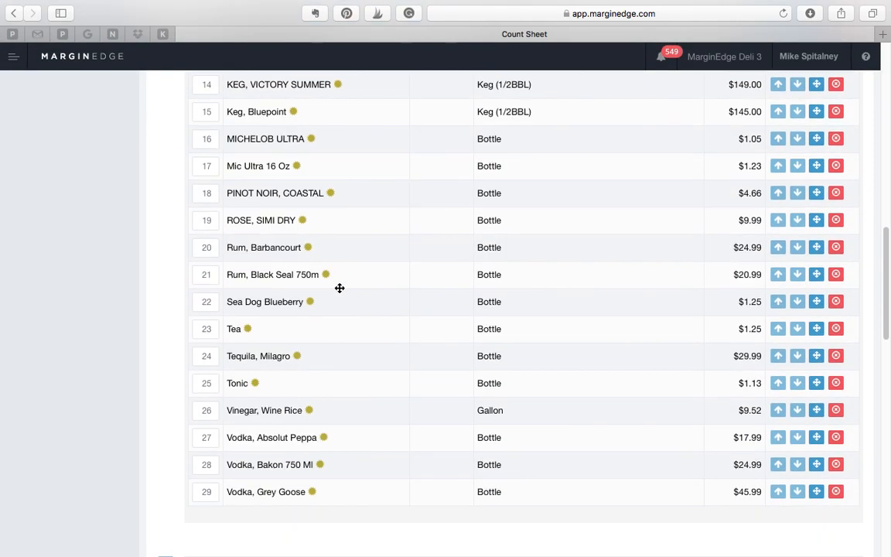
scroll(325, 356, "down", 1)
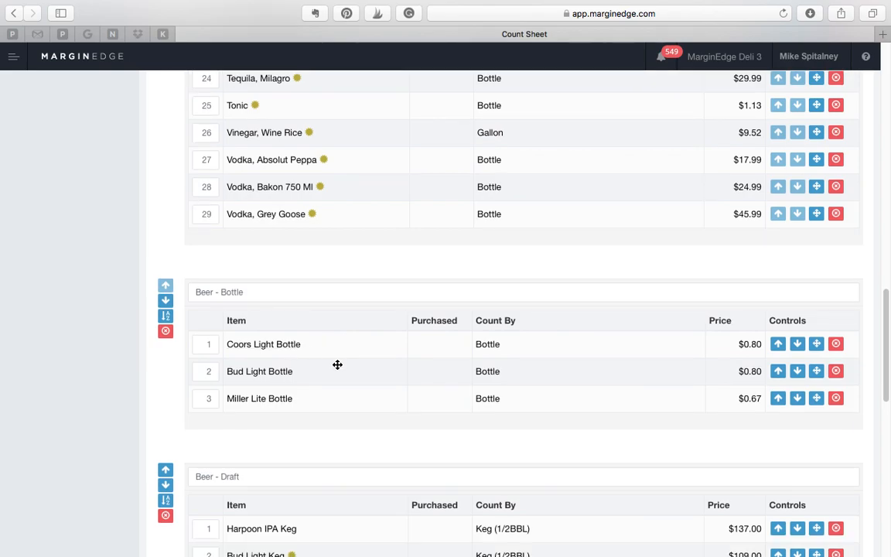
scroll(338, 364, "down", 2)
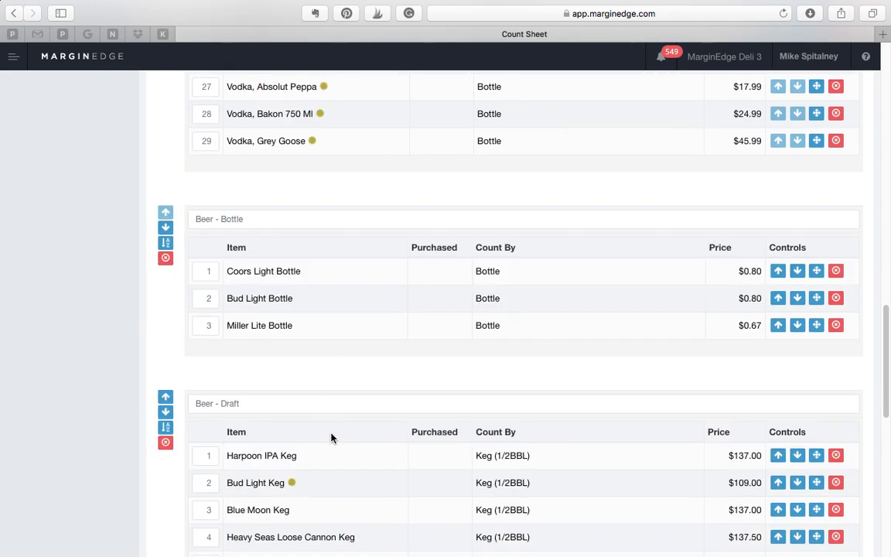
scroll(330, 438, "up", 2)
scroll(359, 393, "up", 10)
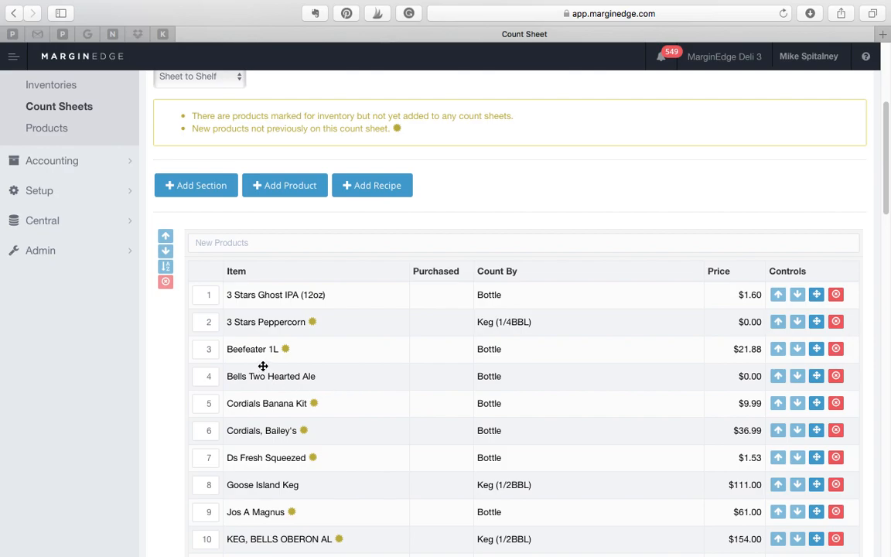
scroll(266, 364, "down", 2)
scroll(193, 301, "up", 1)
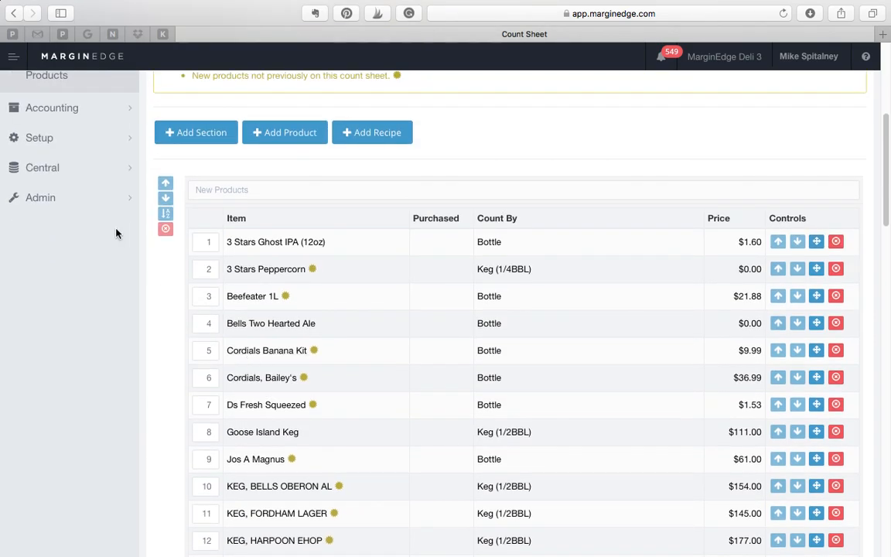
- Open the inventory products list and show only New Products for all category types
scroll(111, 229, "up", 1)
scroll(77, 175, "up", 2)
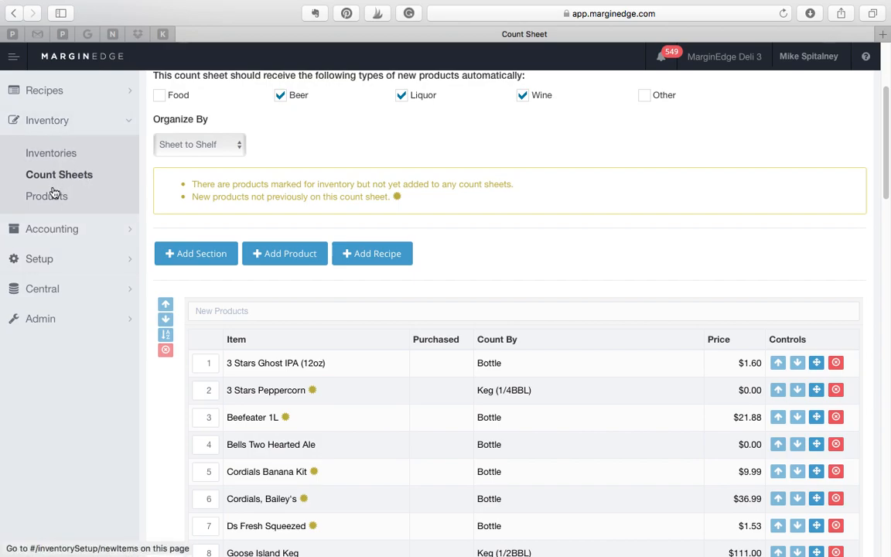
left_click(53, 199)
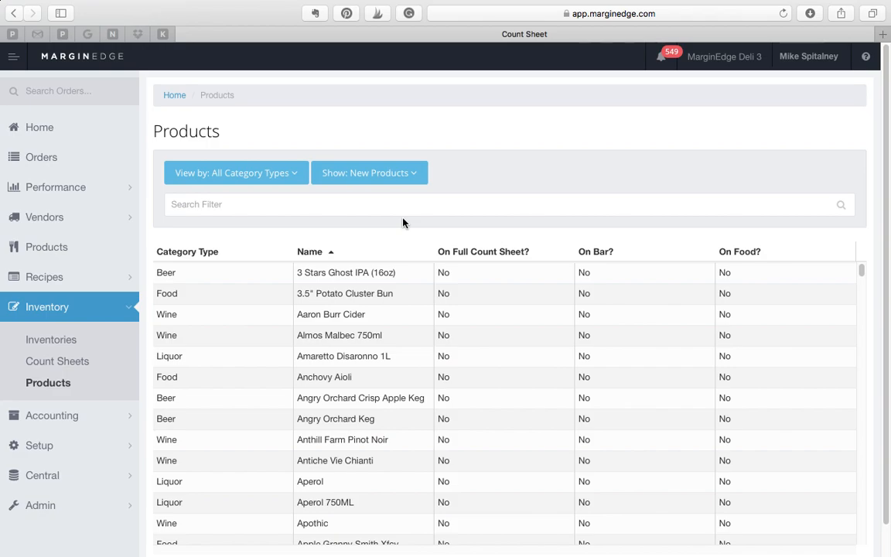
left_click(378, 180)
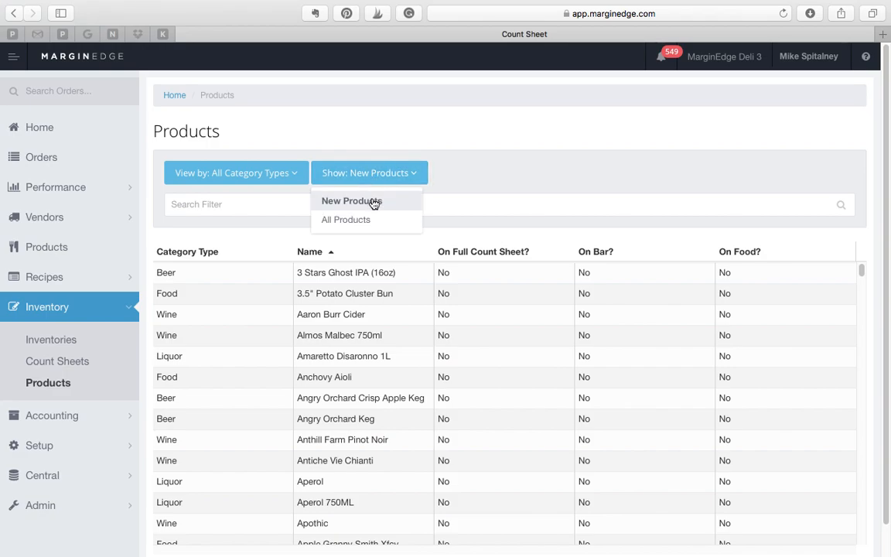
left_click(372, 201)
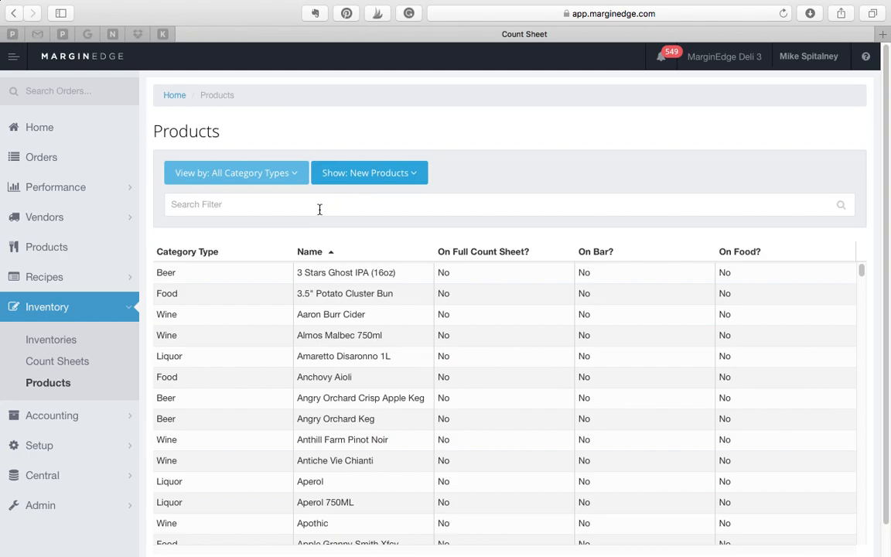
- Filter the new products list to the Liquor category type and look through the entries
left_click(277, 176)
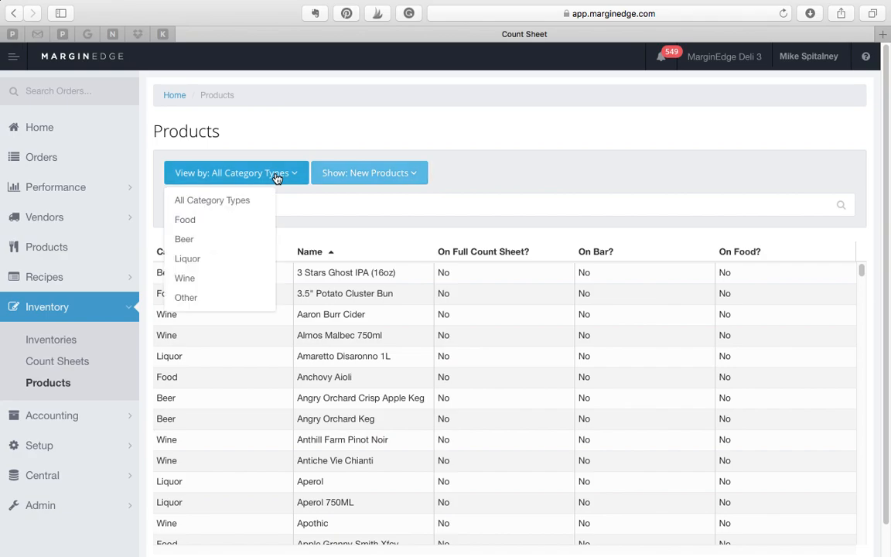
left_click(241, 262)
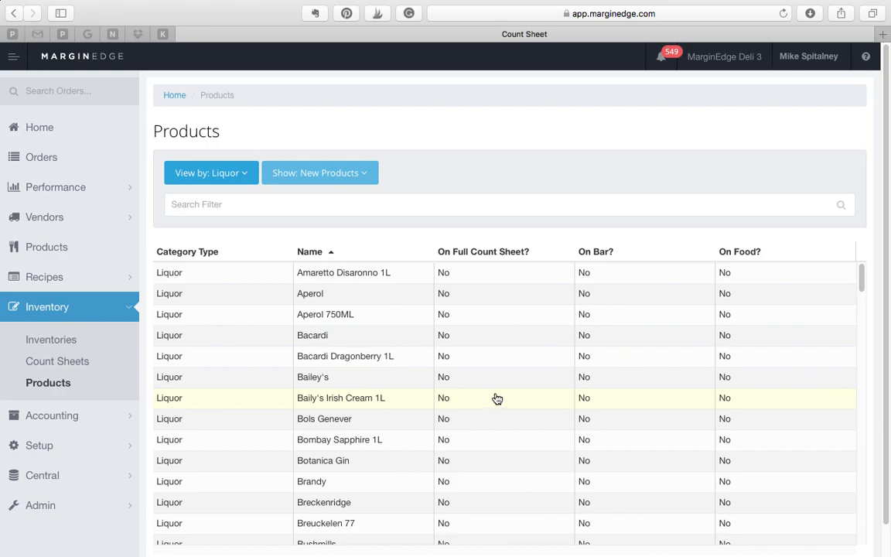
scroll(498, 397, "down", 1)
scroll(500, 397, "up", 1)
- Add Bacardi to the Front Bar section of the Bar count sheet and save its inventory settings
left_click(339, 341)
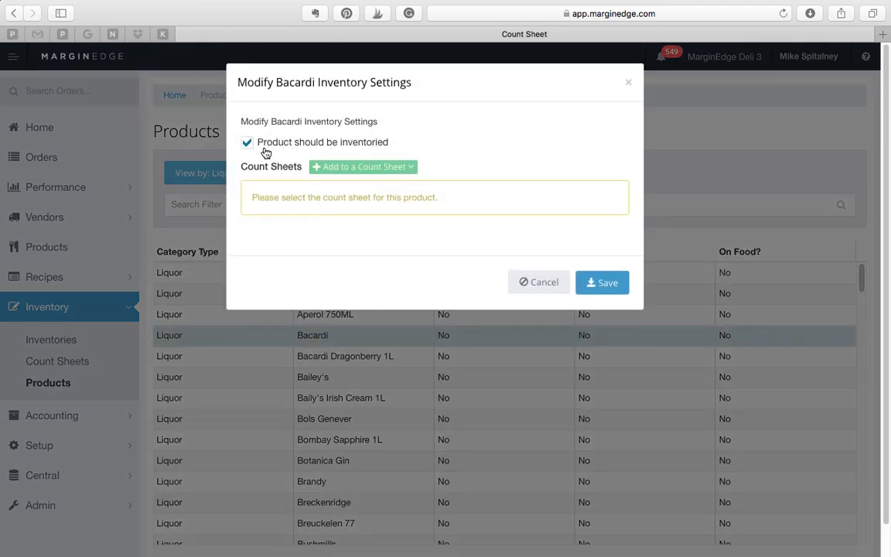
left_click(373, 172)
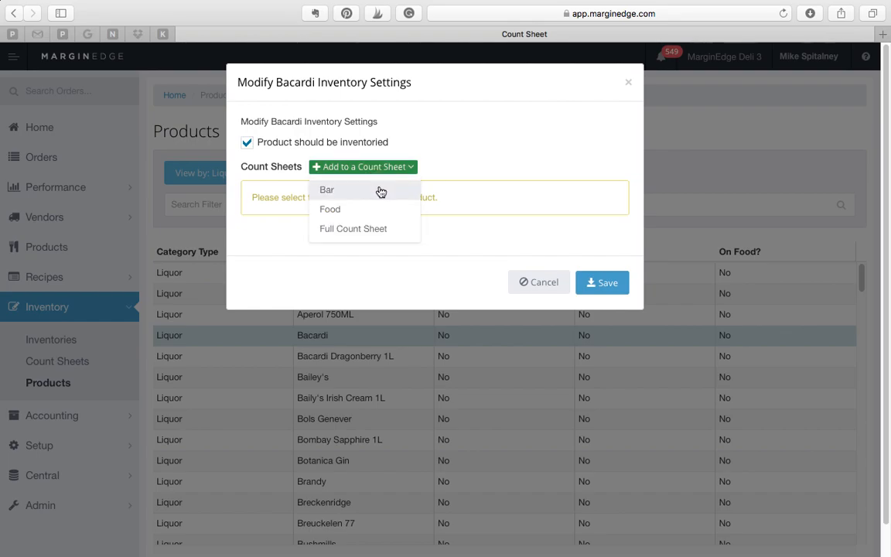
left_click(380, 191)
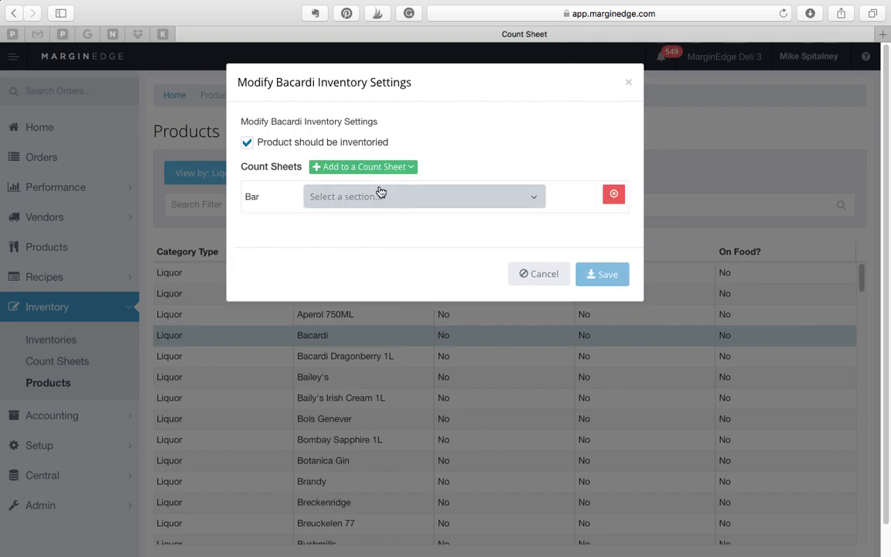
left_click(422, 198)
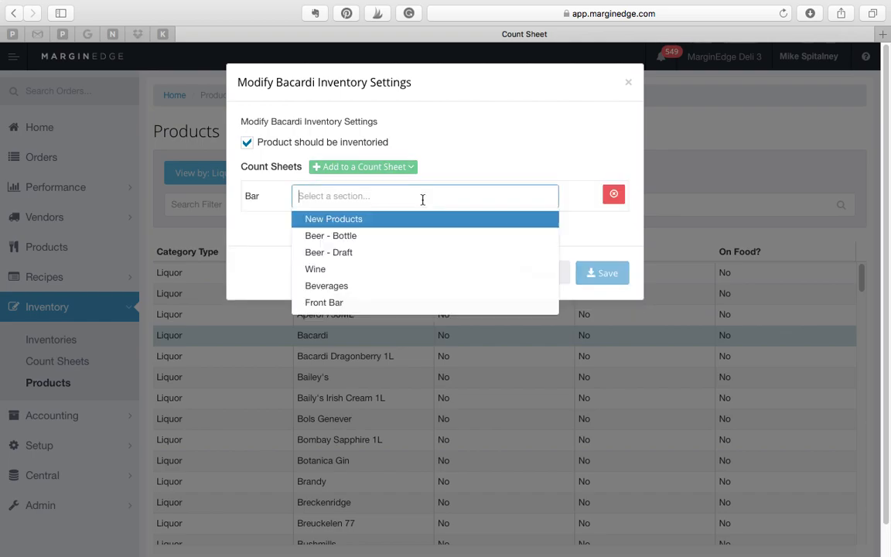
left_click(390, 303)
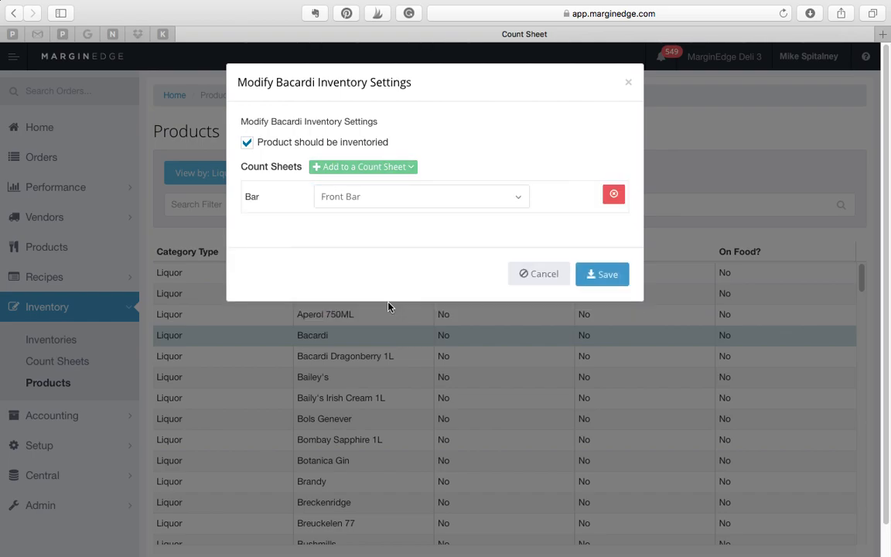
left_click(608, 276)
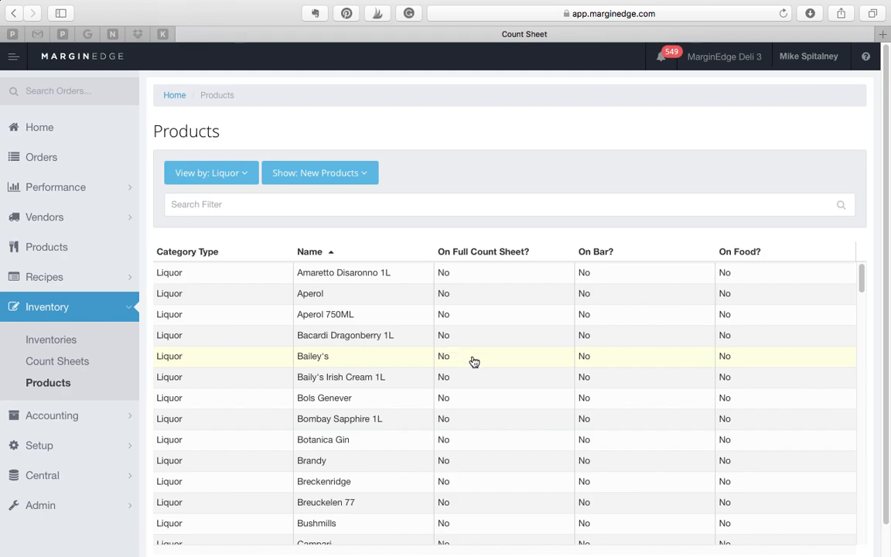
- Mark Bombay Sapphire 1L as a product that should not be inventoried and save its inventory settings
scroll(474, 362, "down", 1)
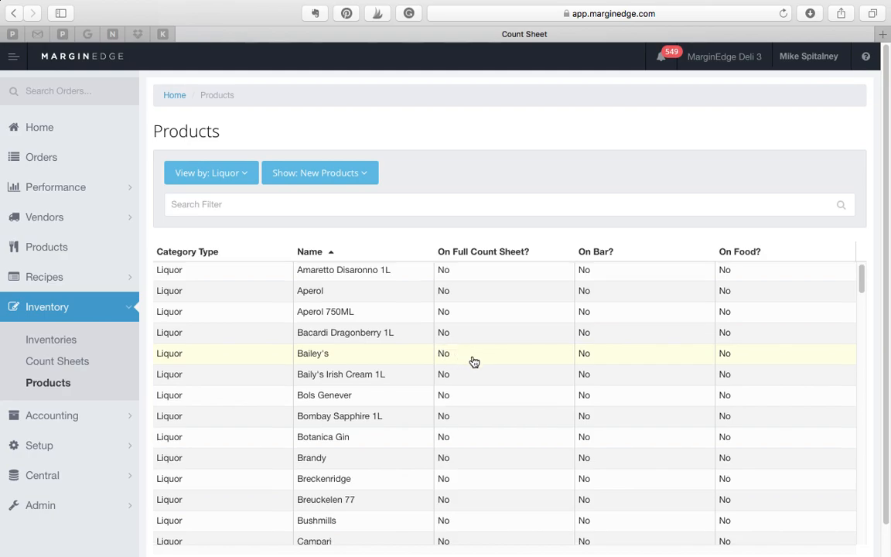
left_click(400, 419)
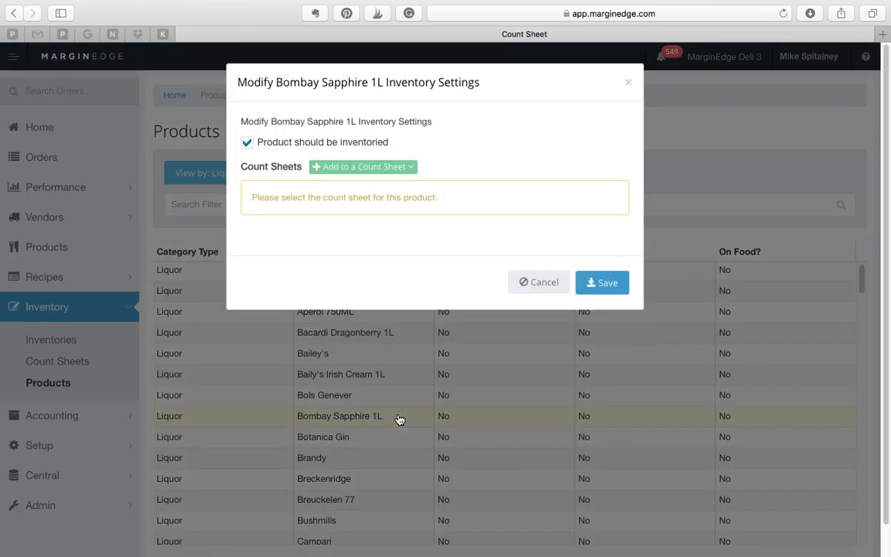
left_click(248, 146)
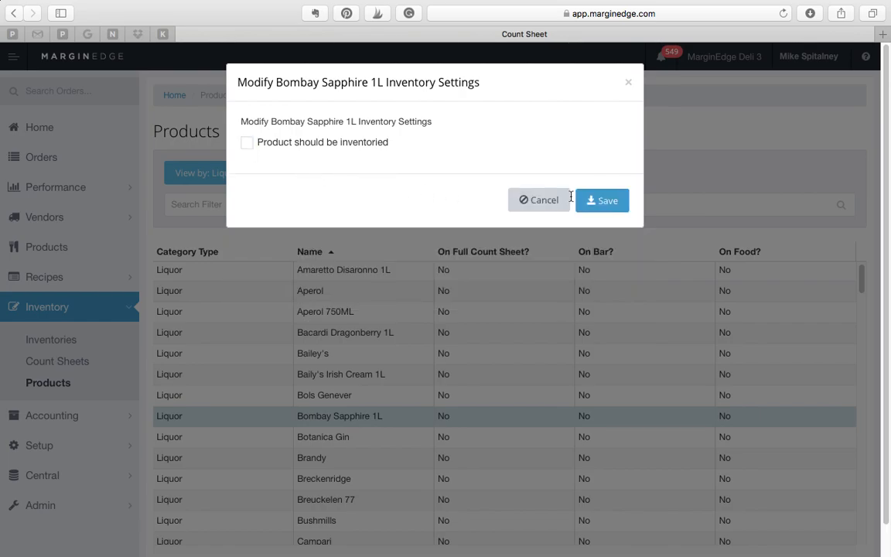
left_click(598, 203)
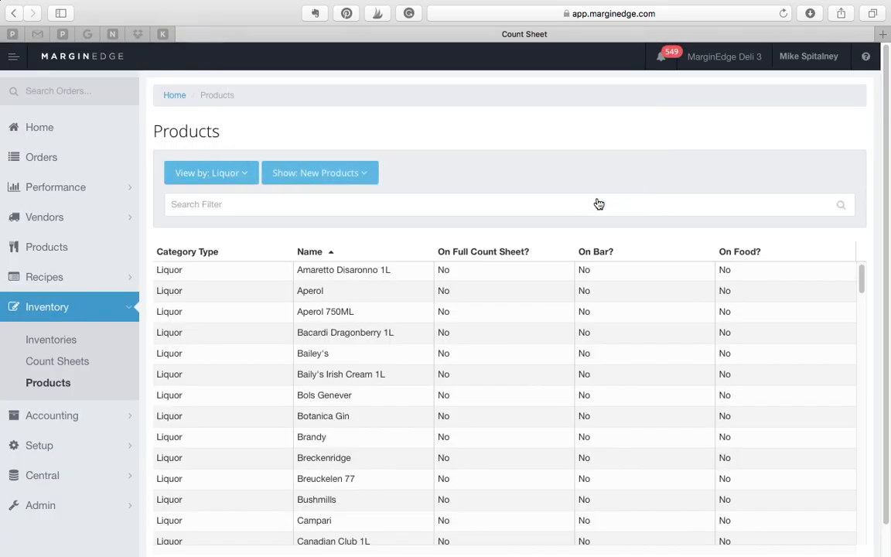